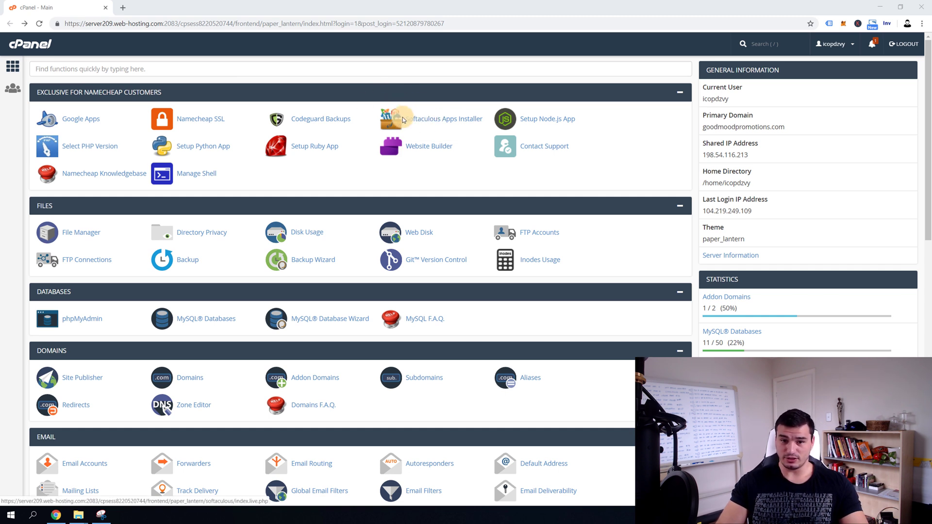
# Step: Search cPanel's function list for 'sof' to find Softaculous Apps Installer
pyautogui.click(256, 67)
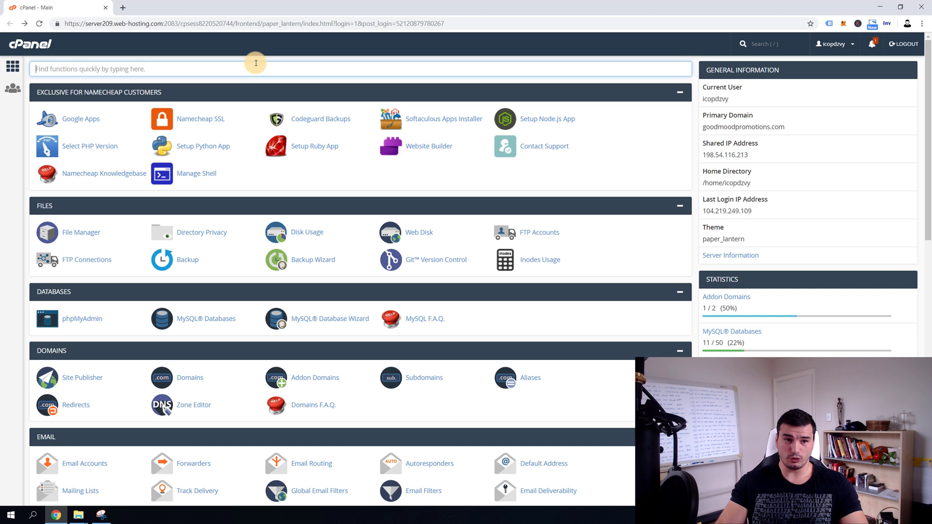
pyautogui.write('so')
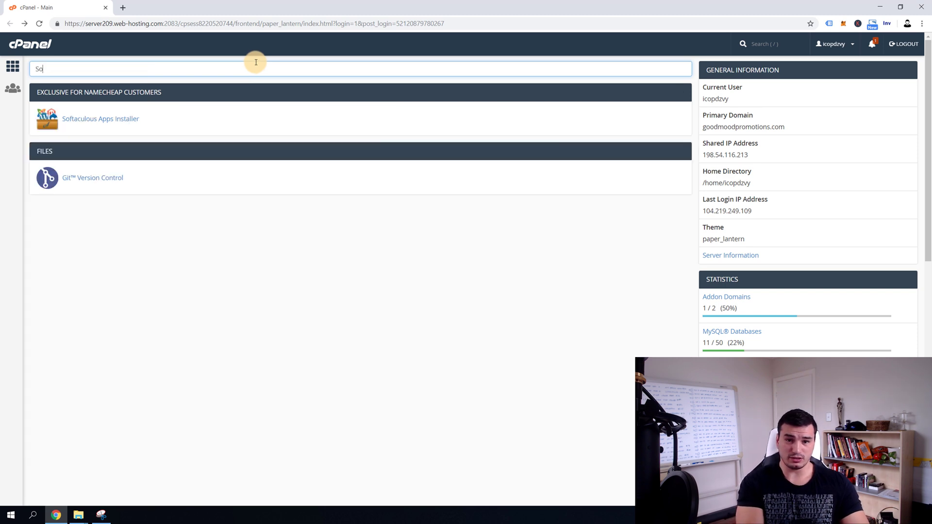
pyautogui.write('f')
# Step: Launch Softaculous, start a WordPress install, and bring up its install-type choices
pyautogui.click(100, 118)
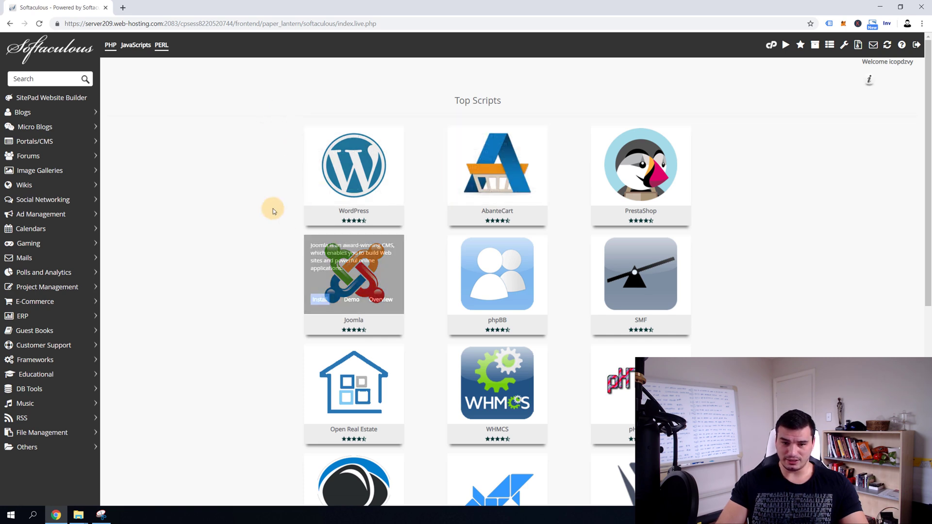
pyautogui.scroll(-5, 306, 247)
pyautogui.scroll(-3, 306, 263)
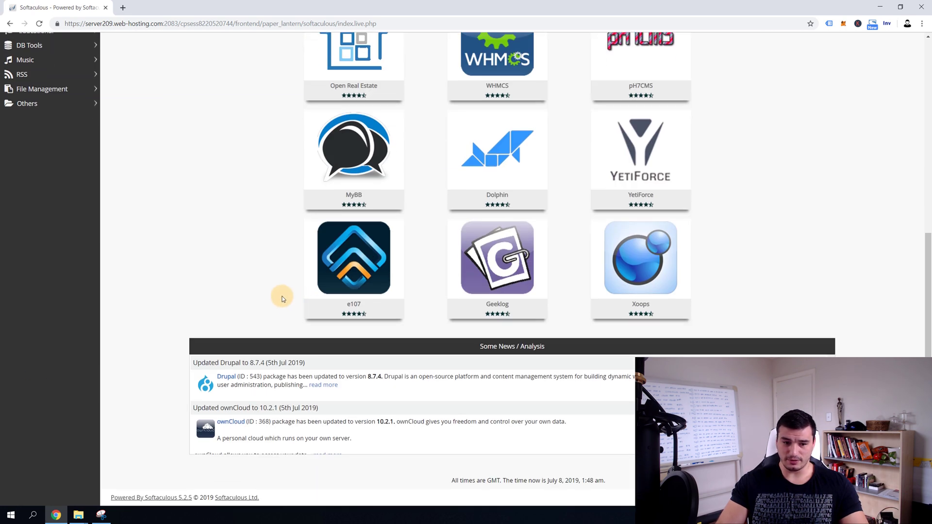
pyautogui.scroll(5, 283, 299)
pyautogui.scroll(5, 282, 255)
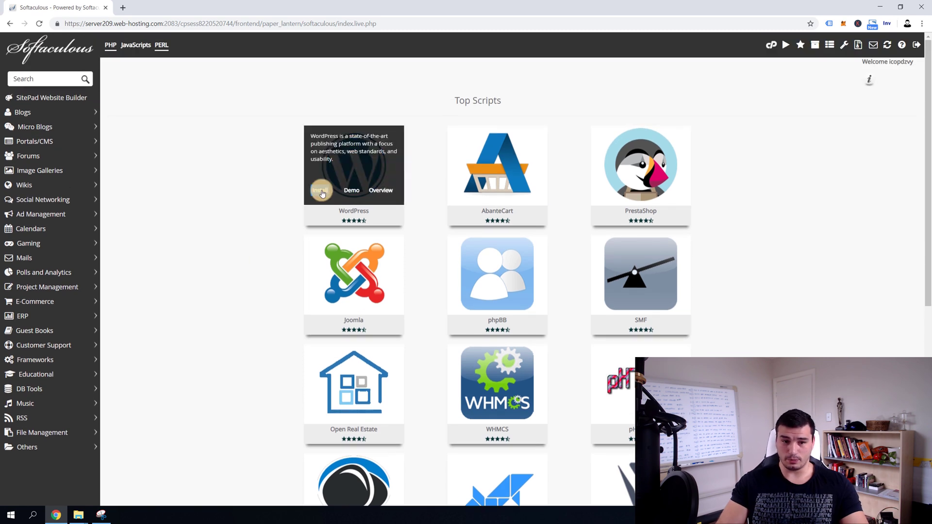
pyautogui.click(321, 190)
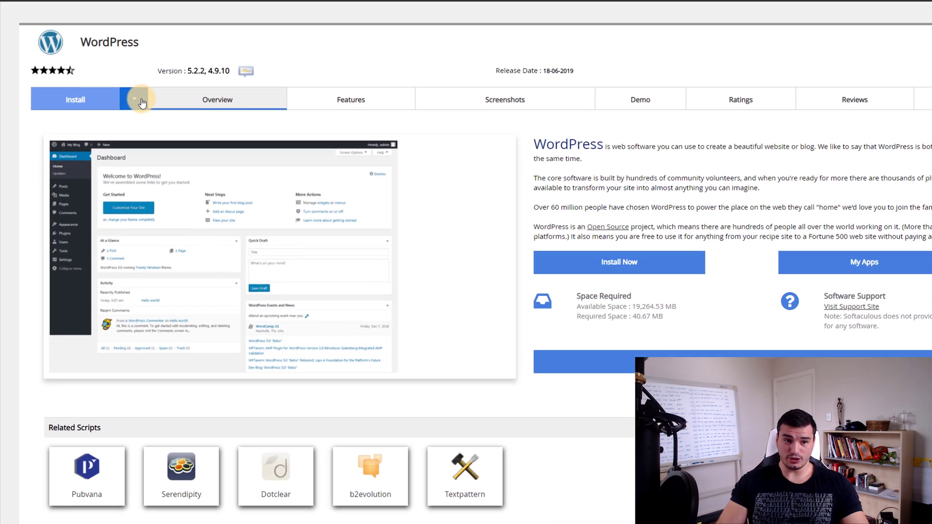
pyautogui.click(120, 98)
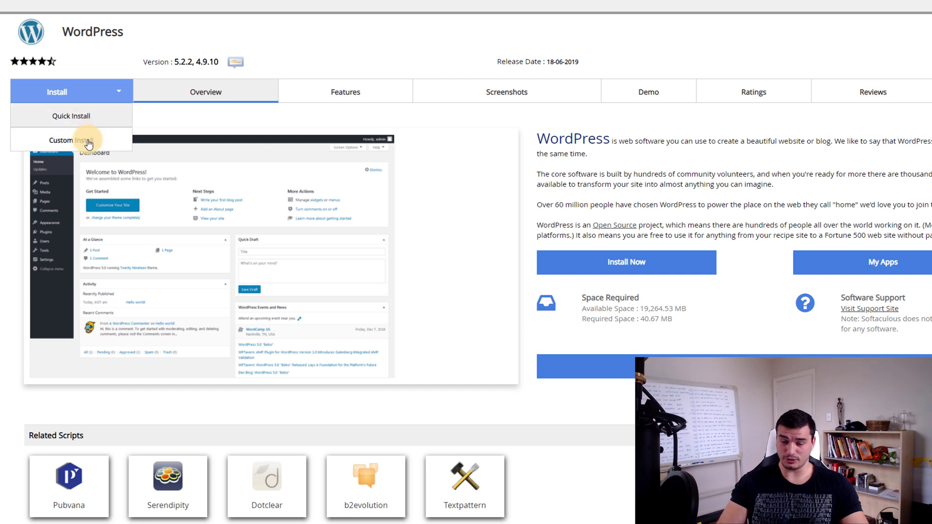
# Step: Choose Custom Install and keep WordPress version 5.2.2
pyautogui.click(89, 143)
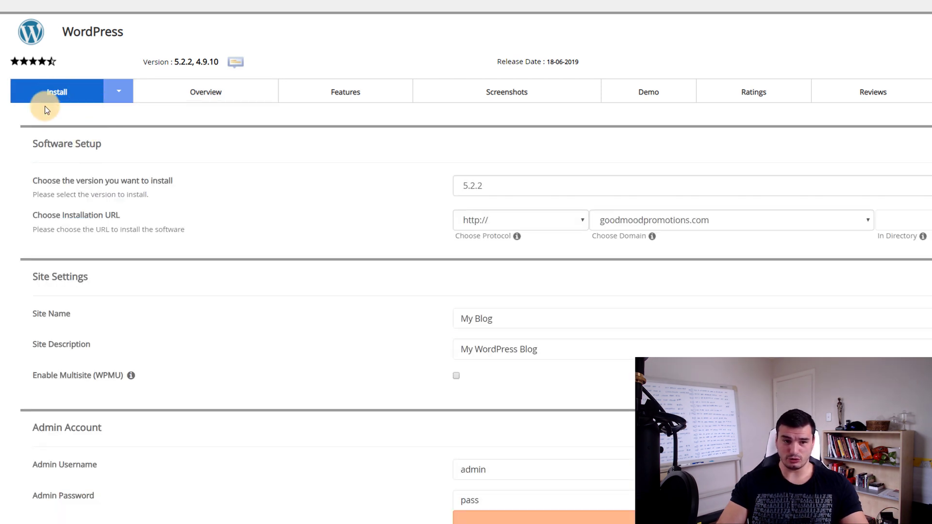
pyautogui.click(568, 186)
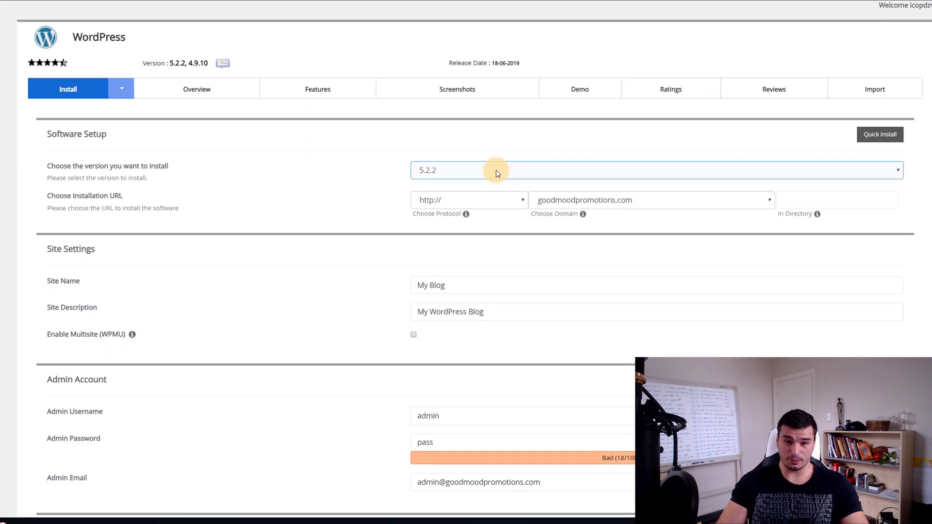
pyautogui.click(495, 172)
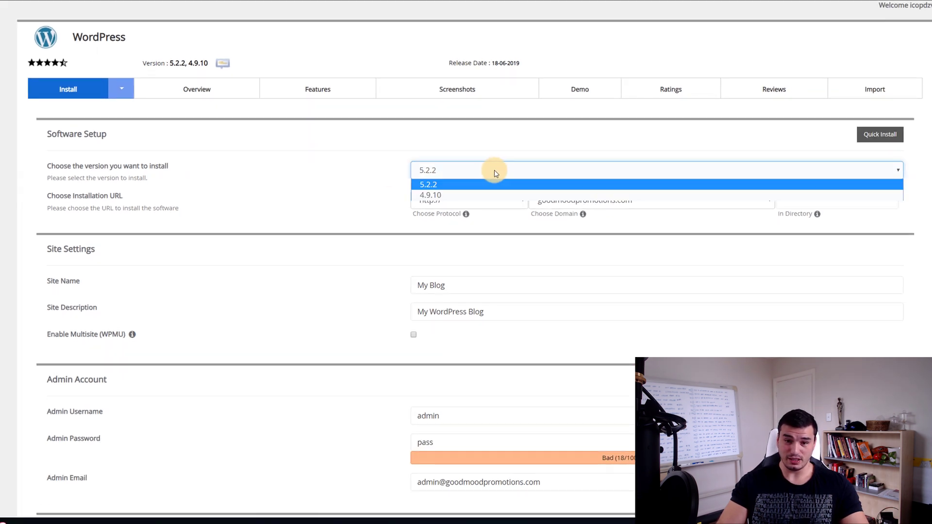
pyautogui.click(327, 157)
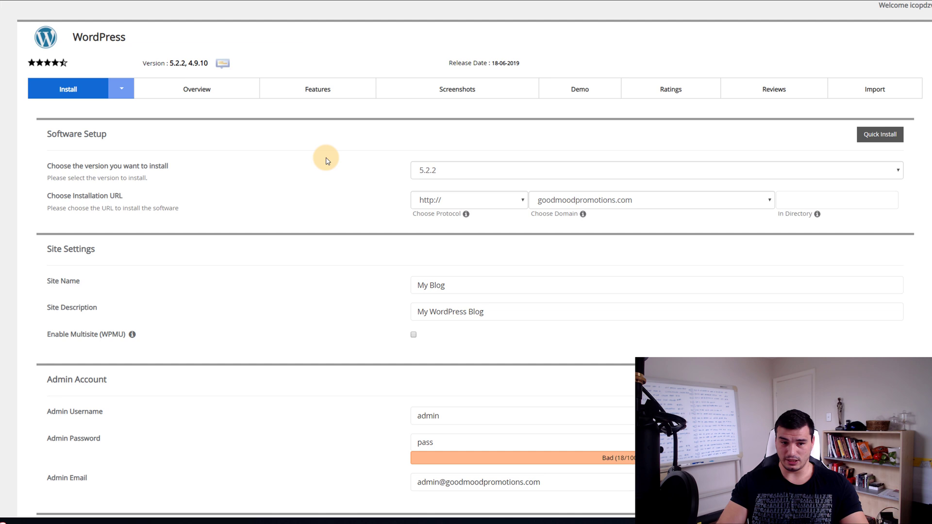
pyautogui.click(481, 200)
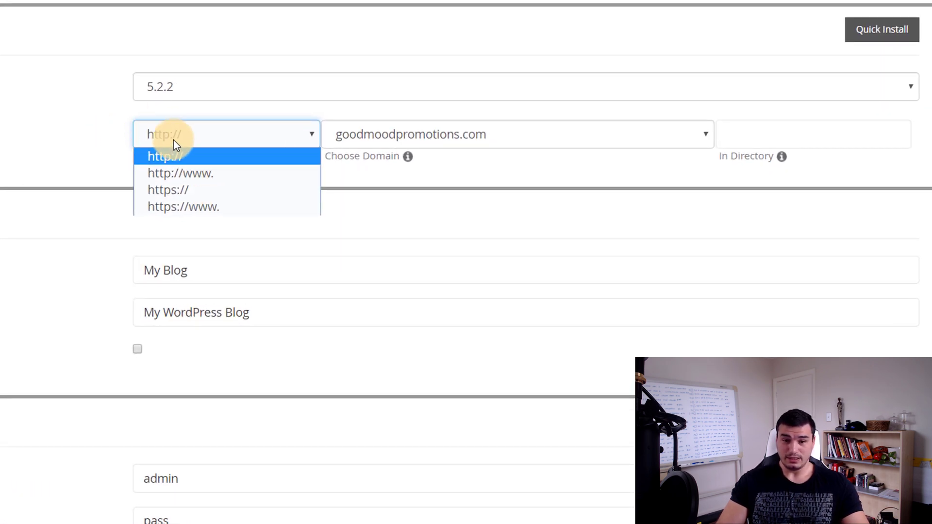
pyautogui.click(153, 159)
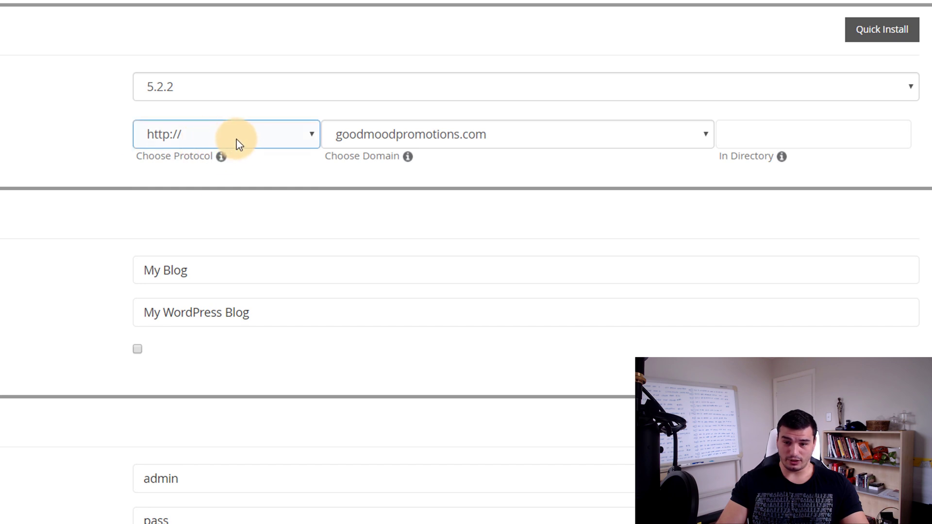
pyautogui.click(237, 138)
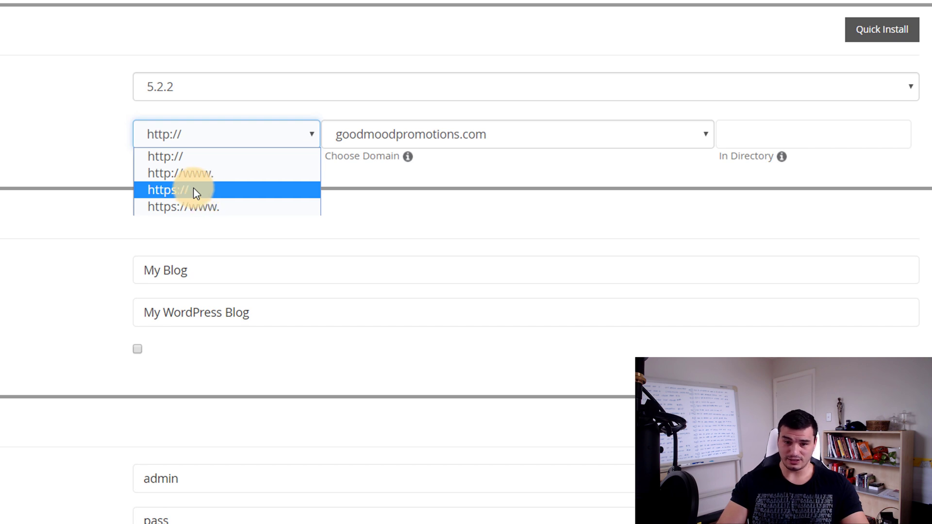
pyautogui.click(176, 190)
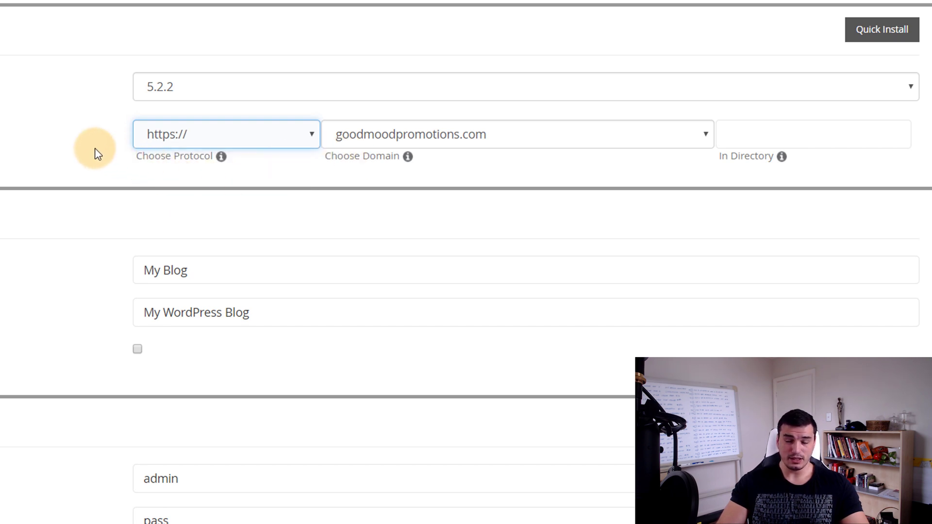
pyautogui.click(783, 153)
pyautogui.hotkey('shift', 'Tab')
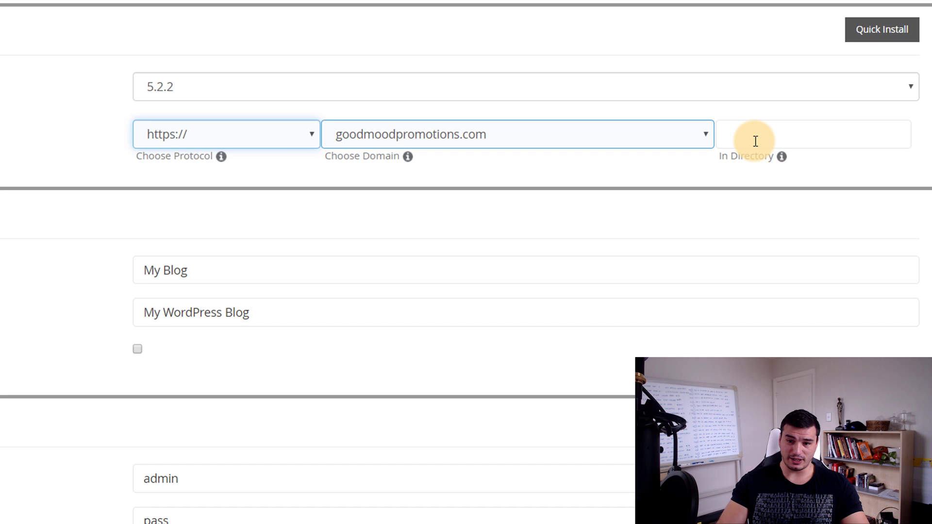
pyautogui.click(794, 137)
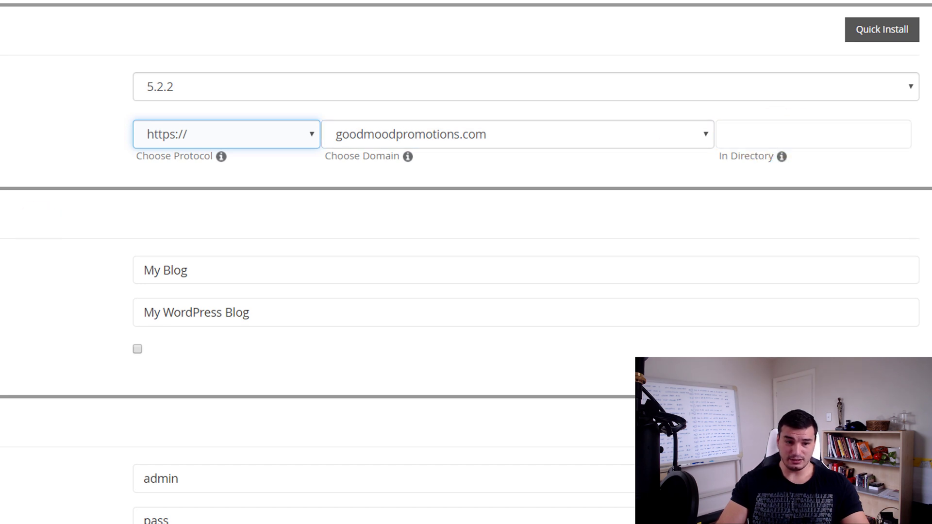
pyautogui.scroll(-3, 466, 291)
# Step: Replace 'My Blog' with 'Good Mood Promotions' and 'My WordPress Blog' with 'WordPress Testing Site'
pyautogui.click(189, 313)
pyautogui.click(211, 270)
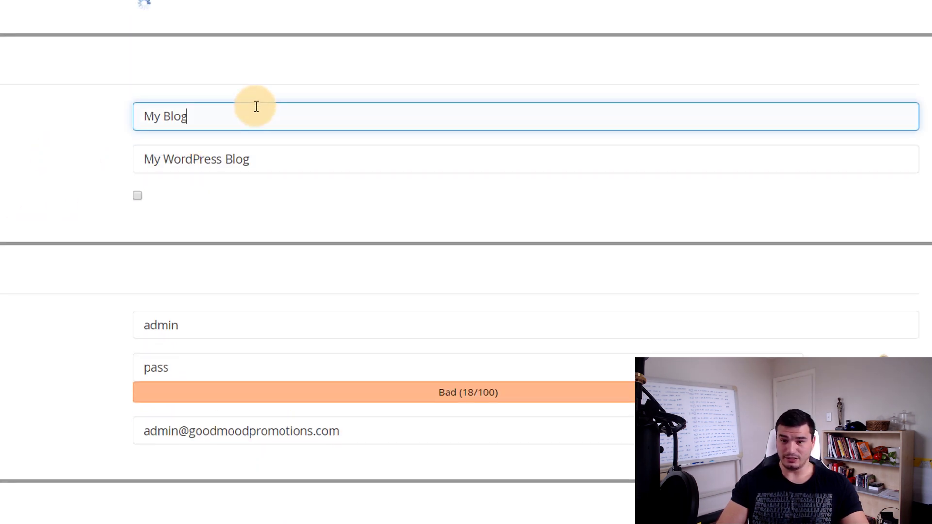
pyautogui.scroll(-1, 233, 117)
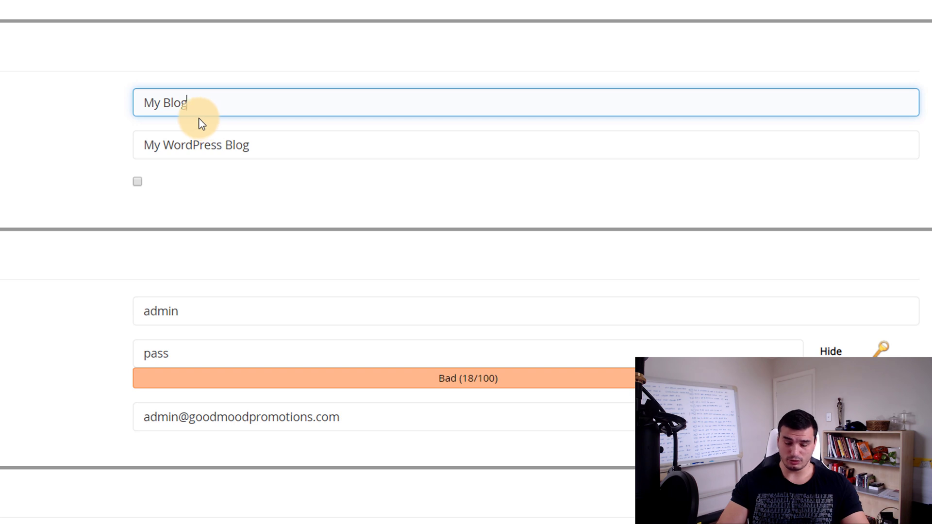
pyautogui.doubleClick(198, 103)
pyautogui.write('Go')
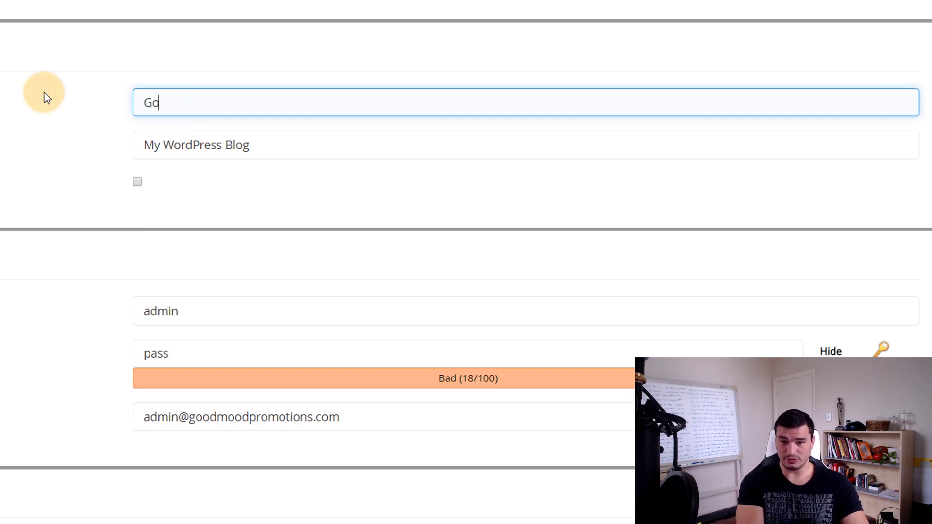
pyautogui.write('od Mood Prom')
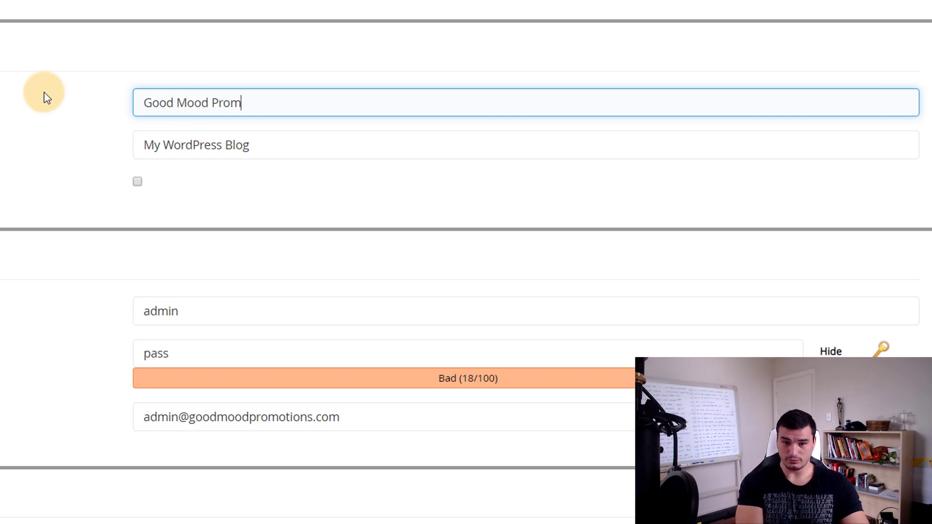
pyautogui.write('otions')
pyautogui.click(316, 146)
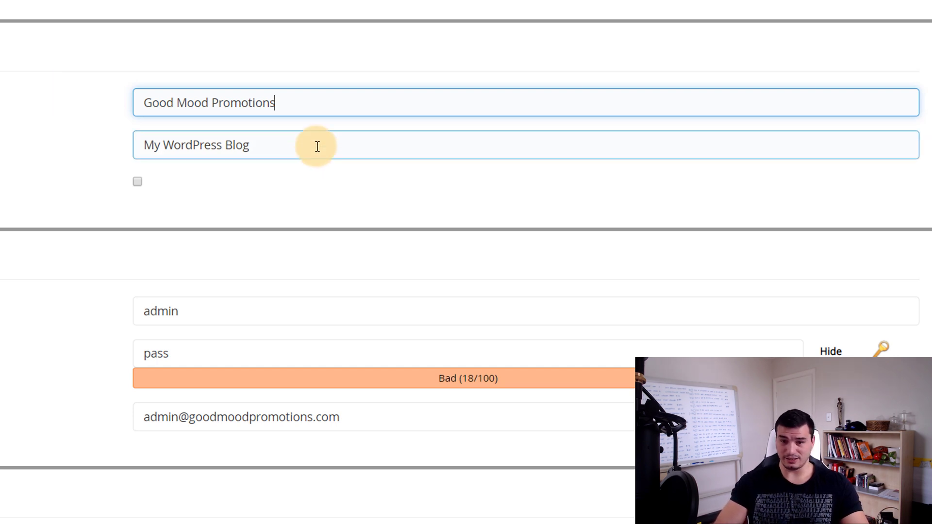
pyautogui.tripleClick(317, 146)
pyautogui.write('Word')
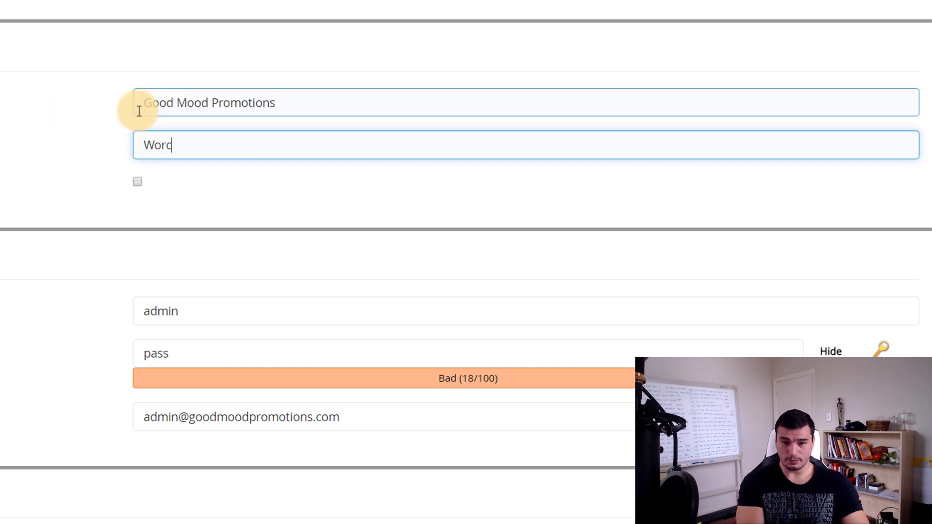
pyautogui.write('Press')
pyautogui.write(' Te')
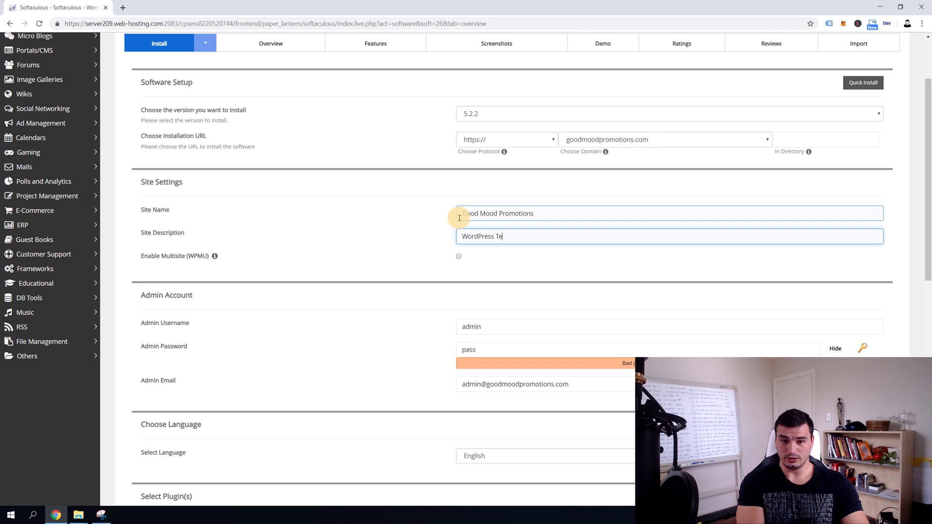
pyautogui.write('sting Site')
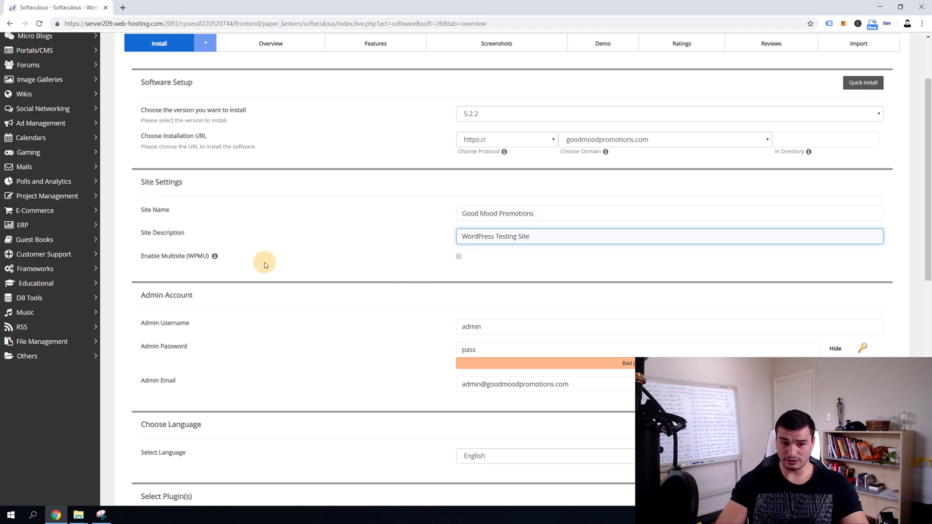
pyautogui.scroll(-2, 264, 264)
pyautogui.click(481, 326)
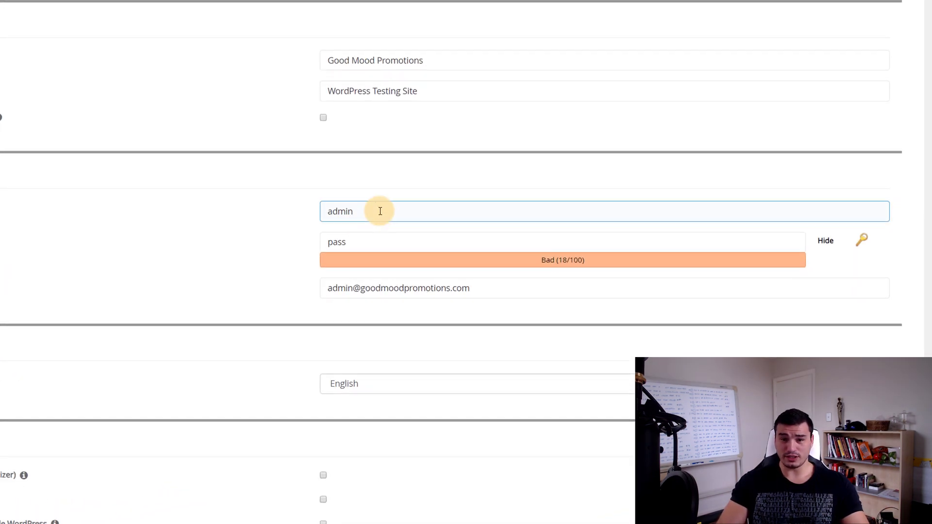
pyautogui.hotkey('ctrl', 'a')
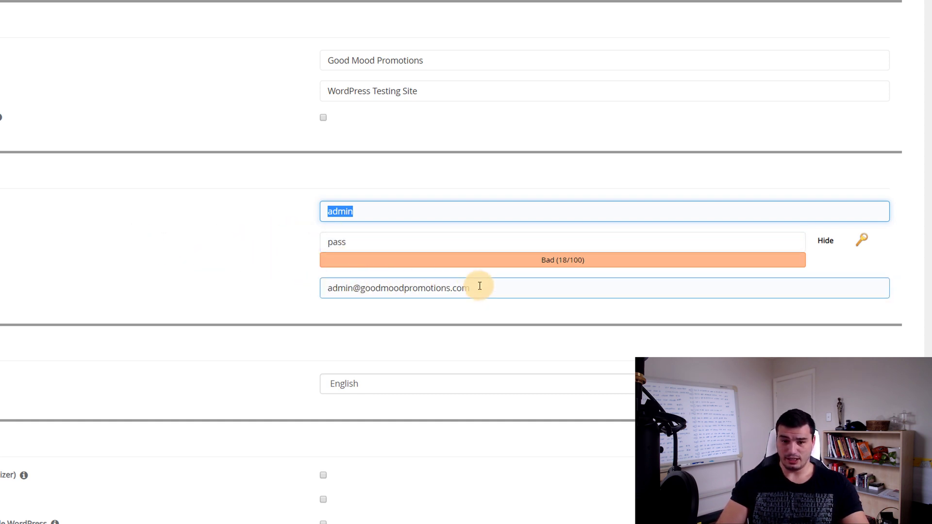
pyautogui.tripleClick(473, 287)
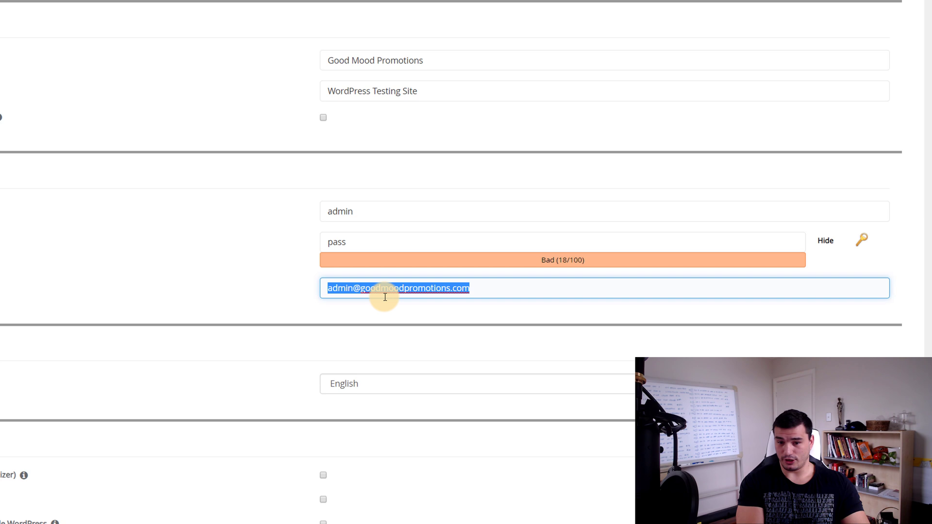
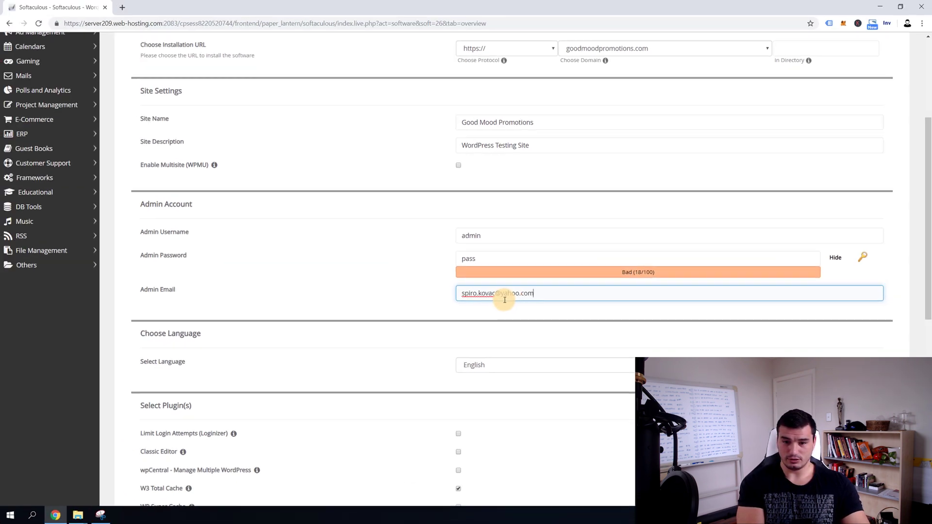
pyautogui.doubleClick(481, 258)
pyautogui.press('BackSpace')
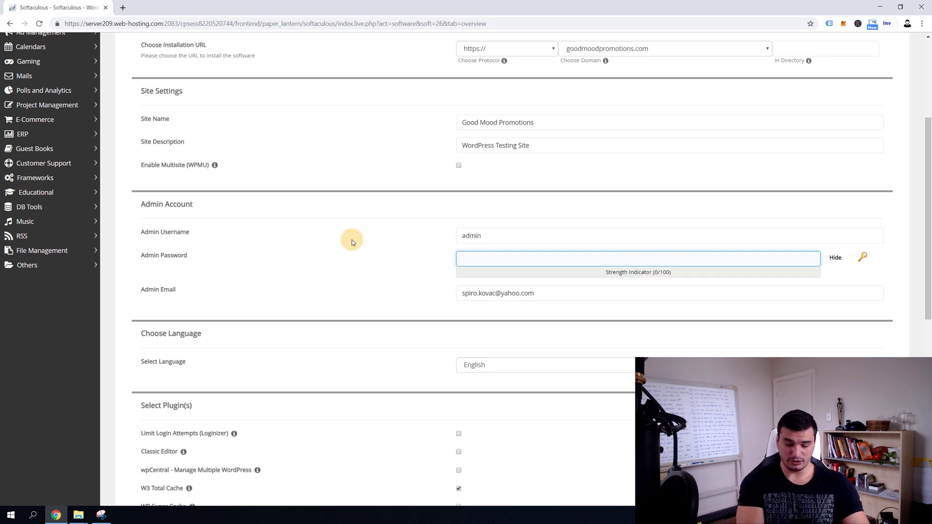
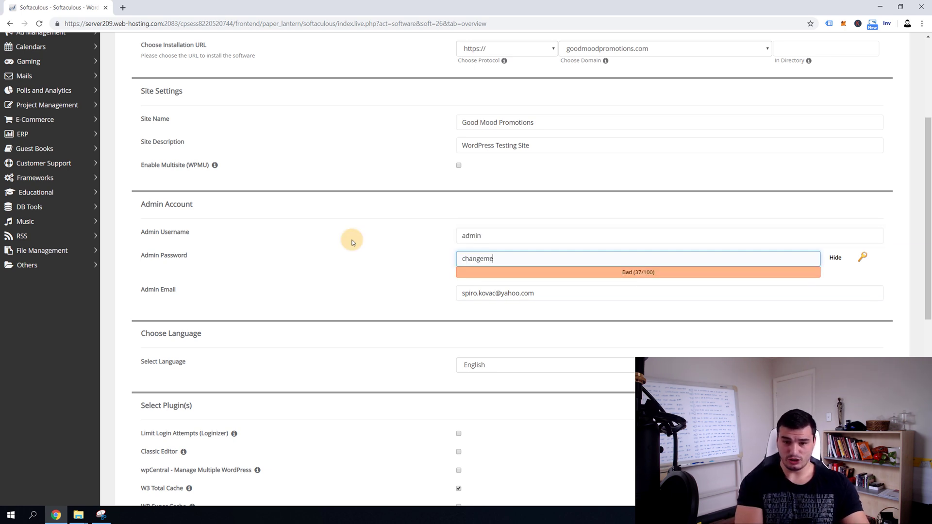
pyautogui.scroll(-3, 539, 328)
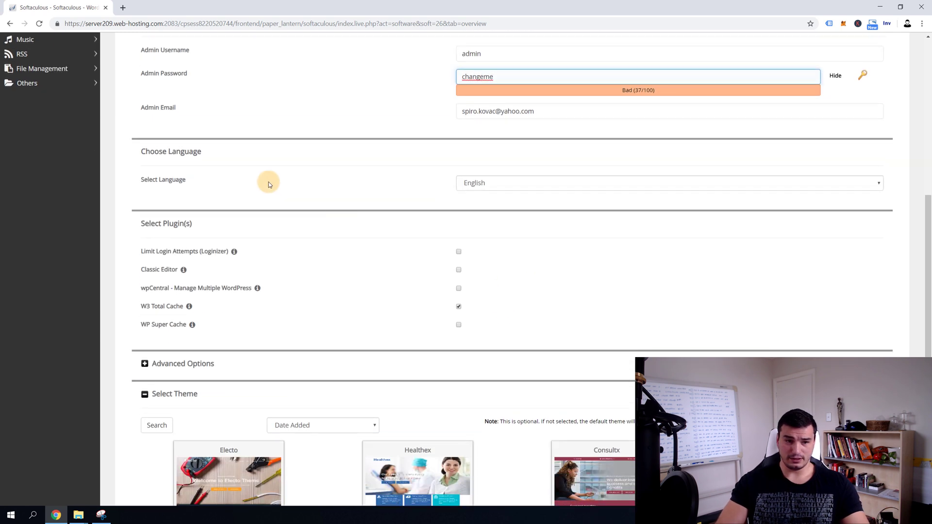
# Step: Keep English, the default backup location, and automated backups turned off
pyautogui.click(478, 187)
pyautogui.click(476, 187)
pyautogui.scroll(1, 365, 292)
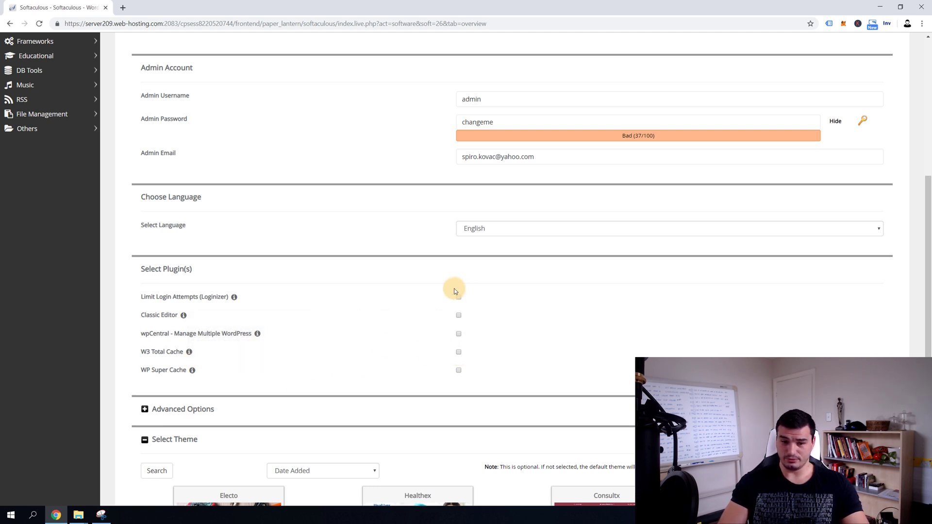
pyautogui.scroll(-3, 474, 376)
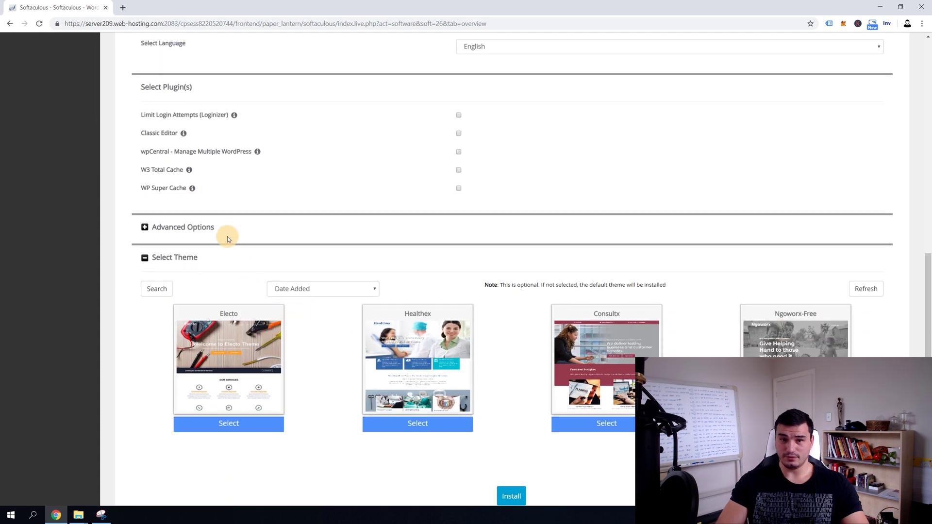
pyautogui.click(205, 229)
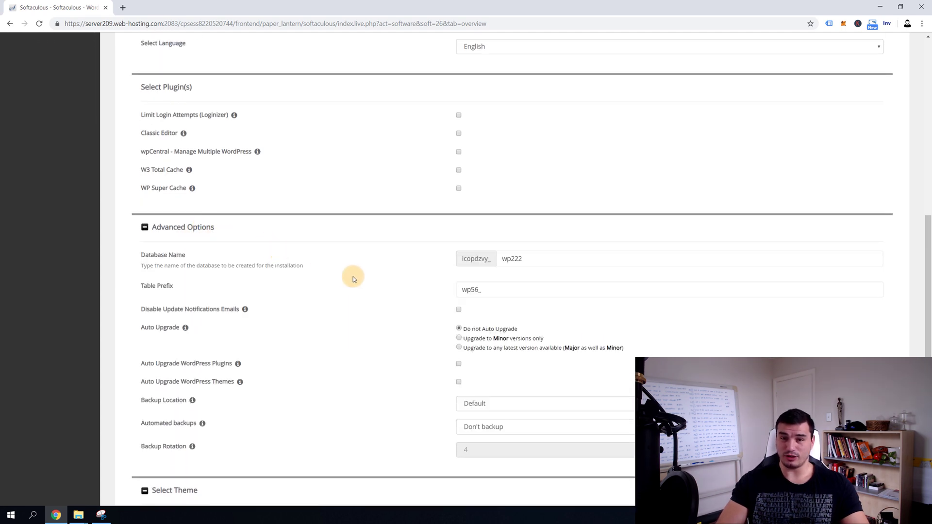
pyautogui.scroll(-1, 328, 291)
pyautogui.click(482, 313)
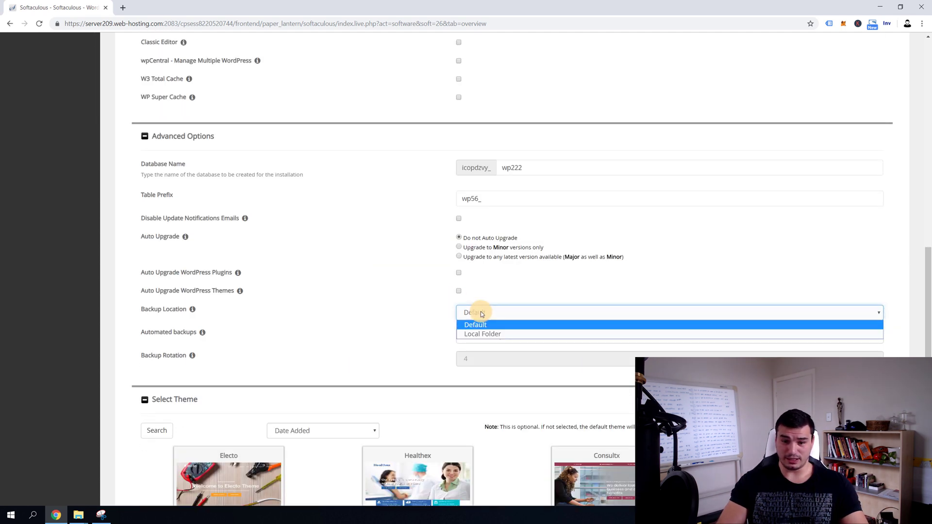
pyautogui.click(481, 314)
pyautogui.click(508, 337)
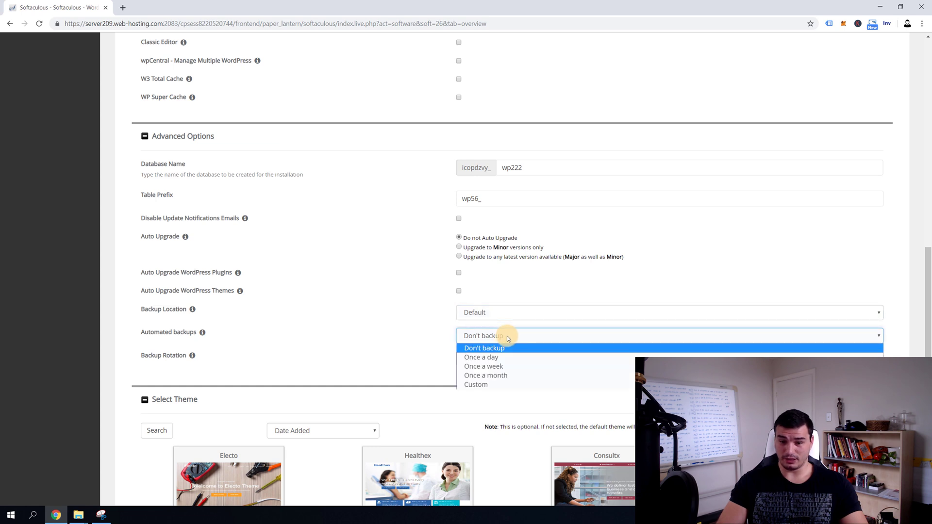
pyautogui.click(349, 371)
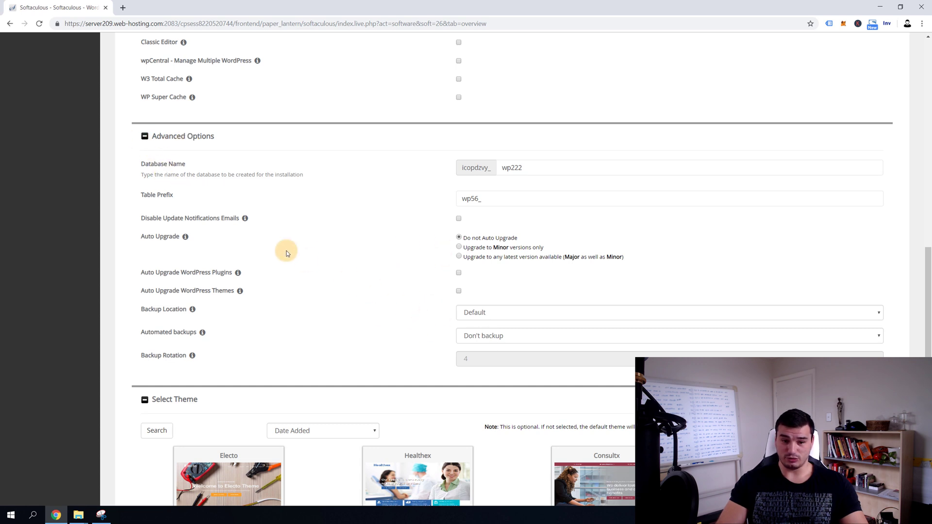
# Step: Collapse Advanced Options, enter the installation-details email, and run the WordPress install
pyautogui.click(224, 180)
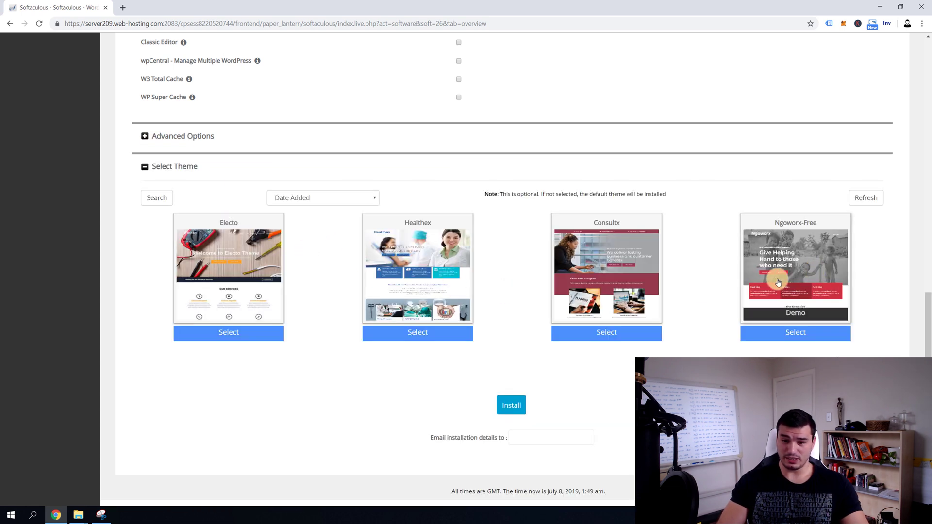
pyautogui.scroll(-1, 503, 350)
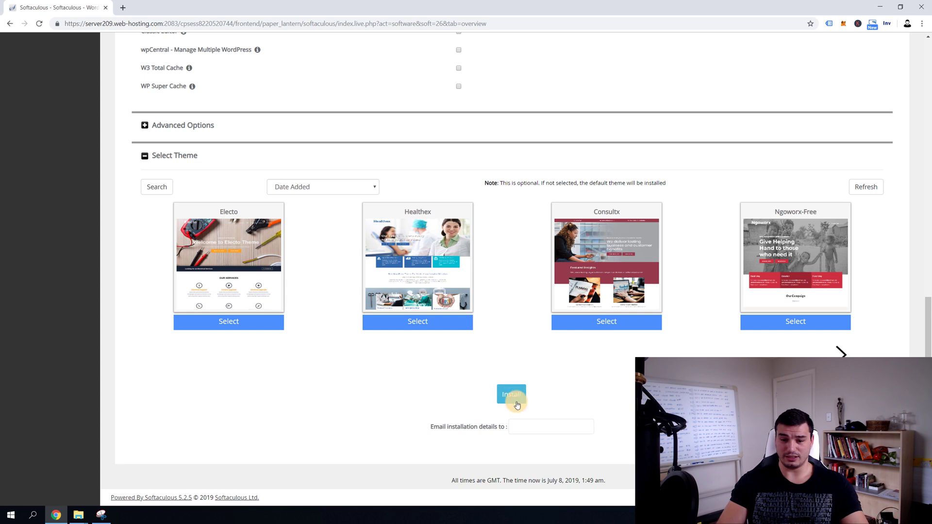
pyautogui.click(539, 427)
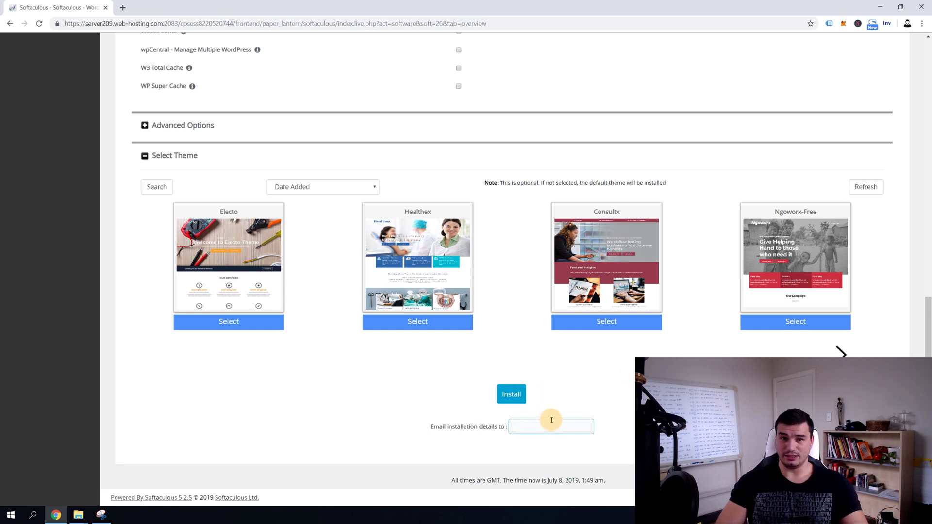
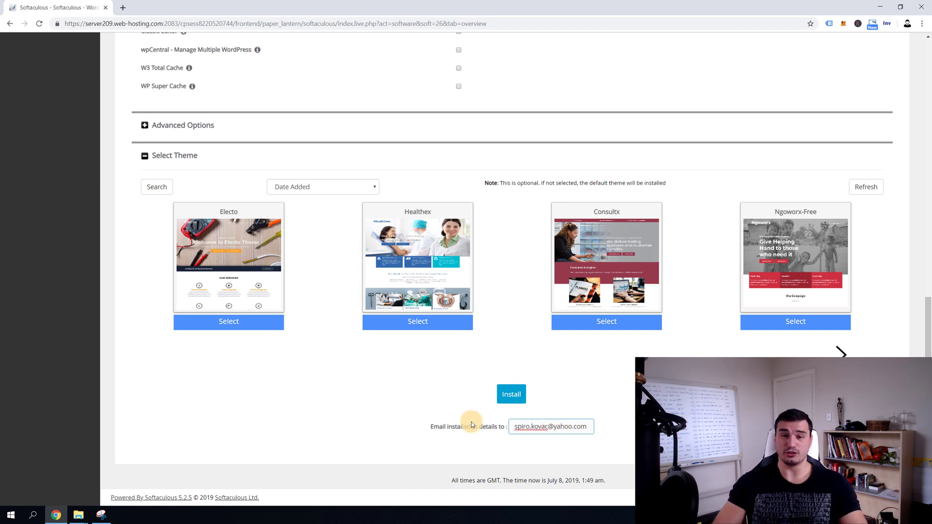
pyautogui.click(512, 394)
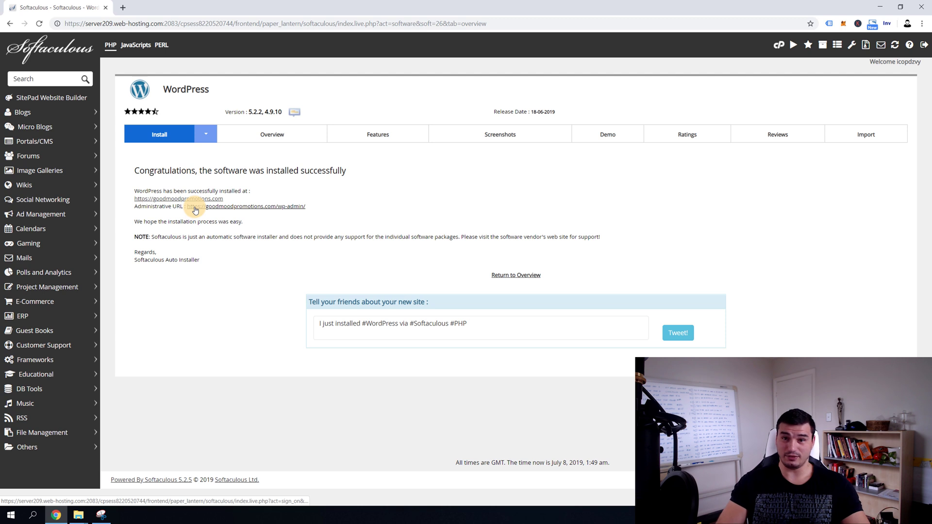
# Step: Open the dashboard from the Administrative URL, then the live site in a new tab
pyautogui.click(232, 208)
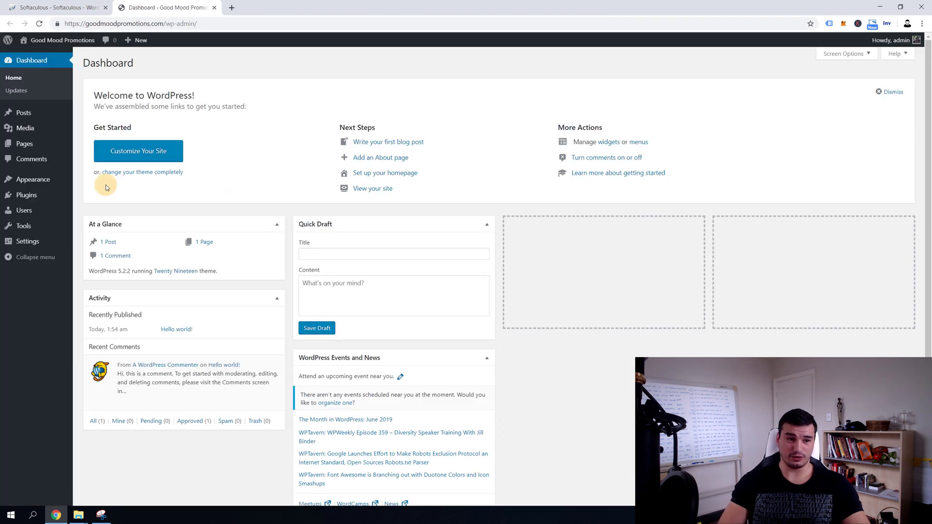
pyautogui.middleClick(48, 46)
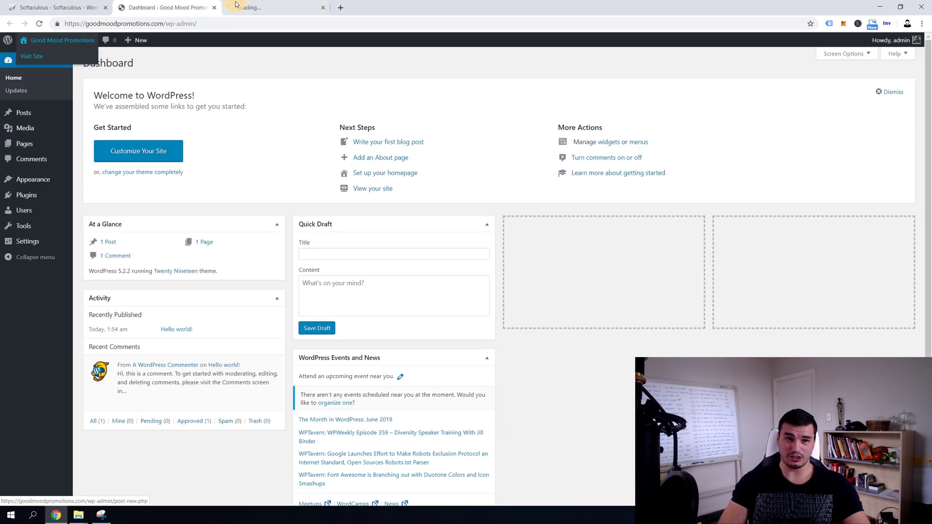